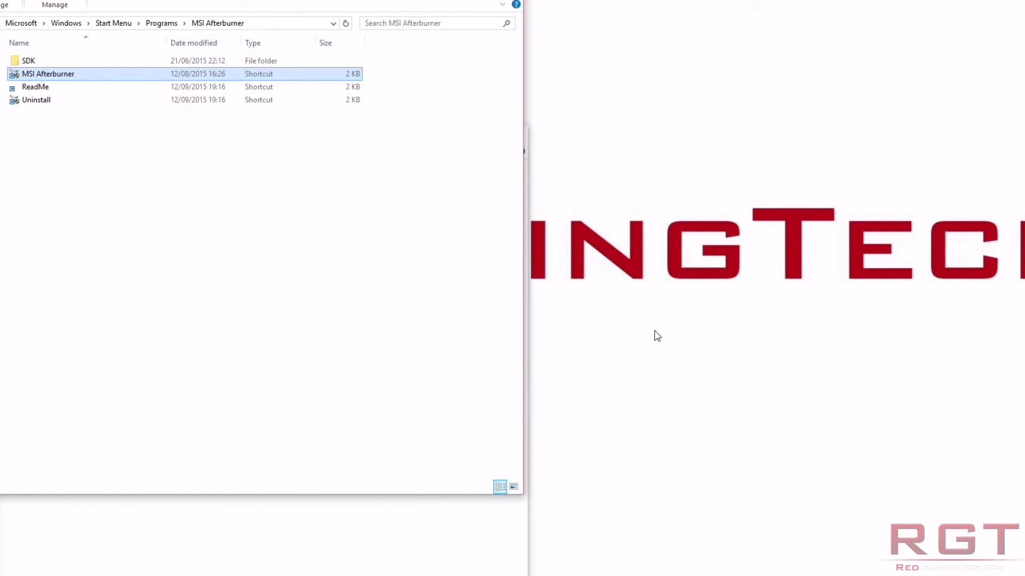
Switch between the Adobe Master Collection and MSI Afterburner folders, ending on MSI Afterburner
key(Return)
click(120, 557)
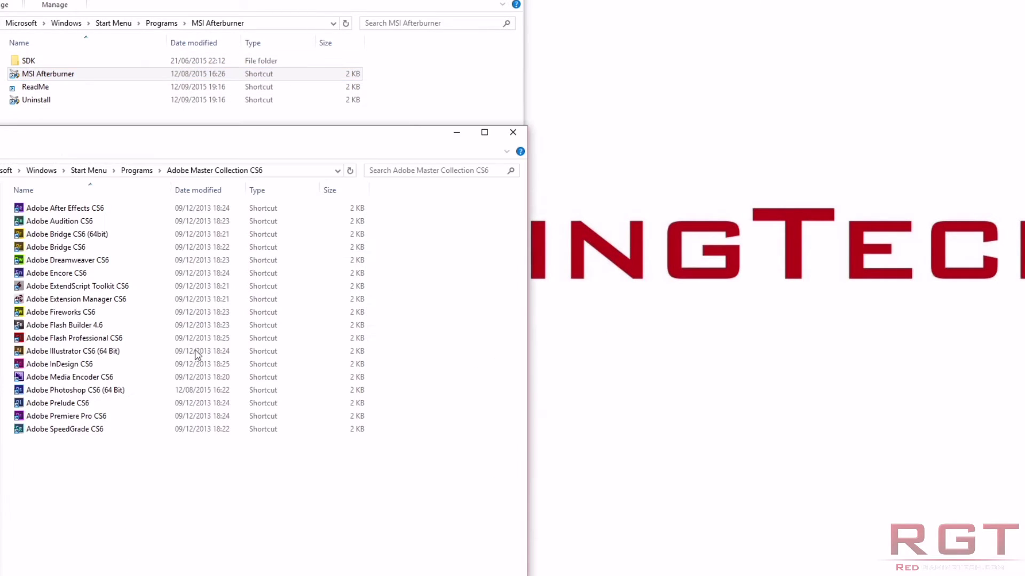
click(377, 1)
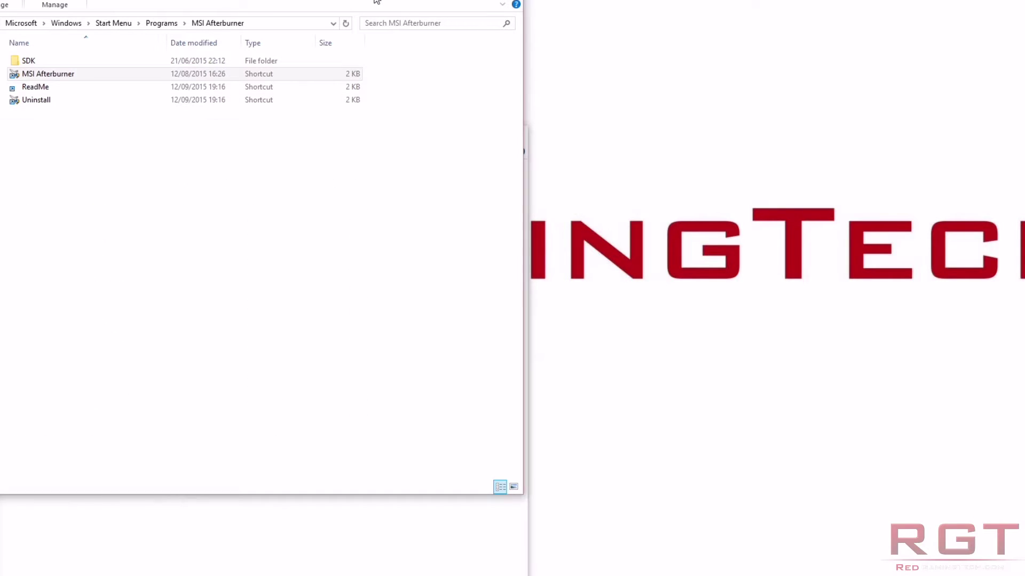
Set the MSI Afterburner shortcut's Shortcut key to CTRL + SHIFT + ALT + C in its Properties
right_click(47, 79)
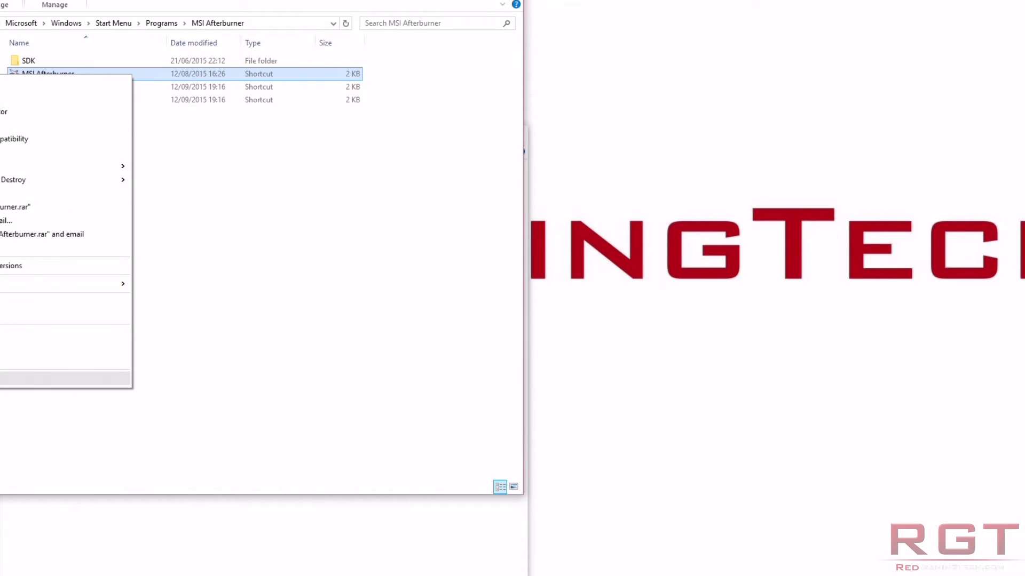
click(7, 378)
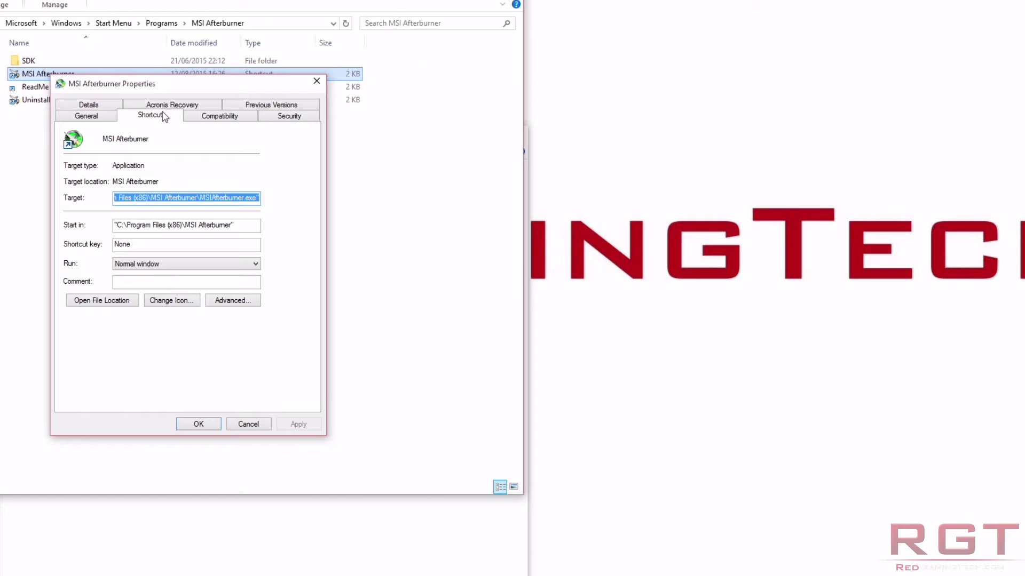
click(132, 250)
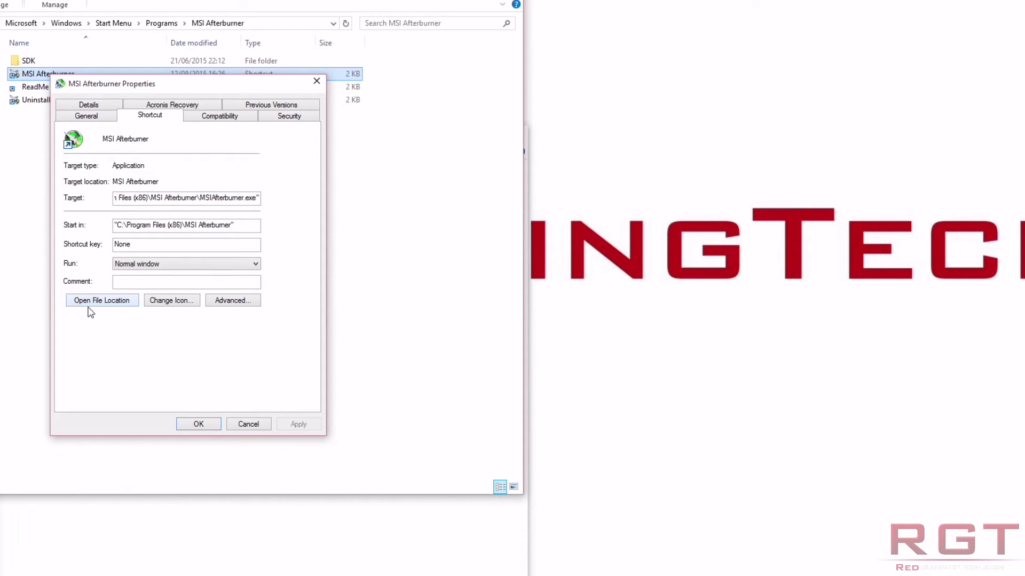
key(ctrl+shift)
key(alt)
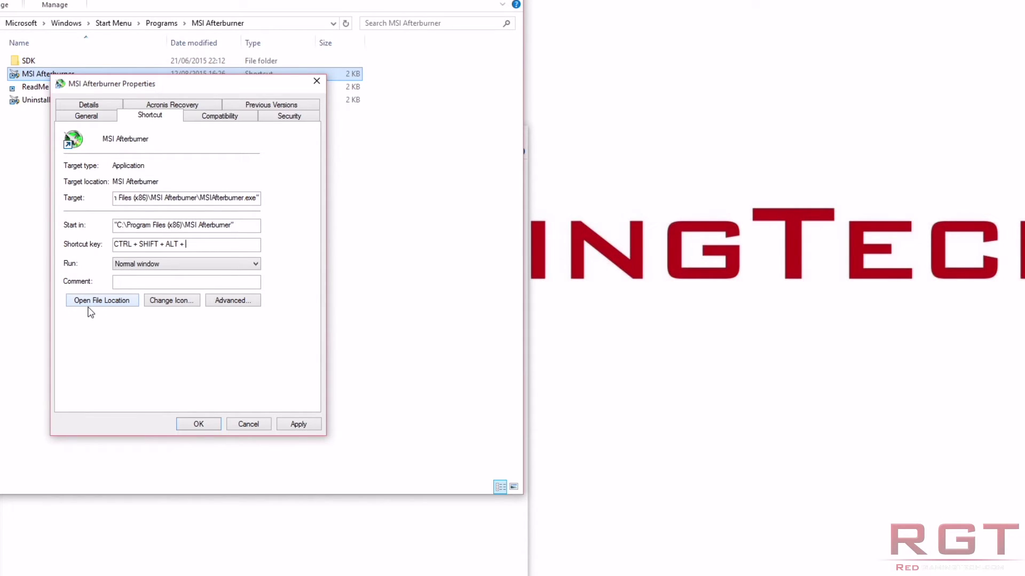
key(ctrl+shift+alt+c)
Apply the new shortcut key, allow MSI Afterburner to start at the UAC prompt, then close it
click(299, 424)
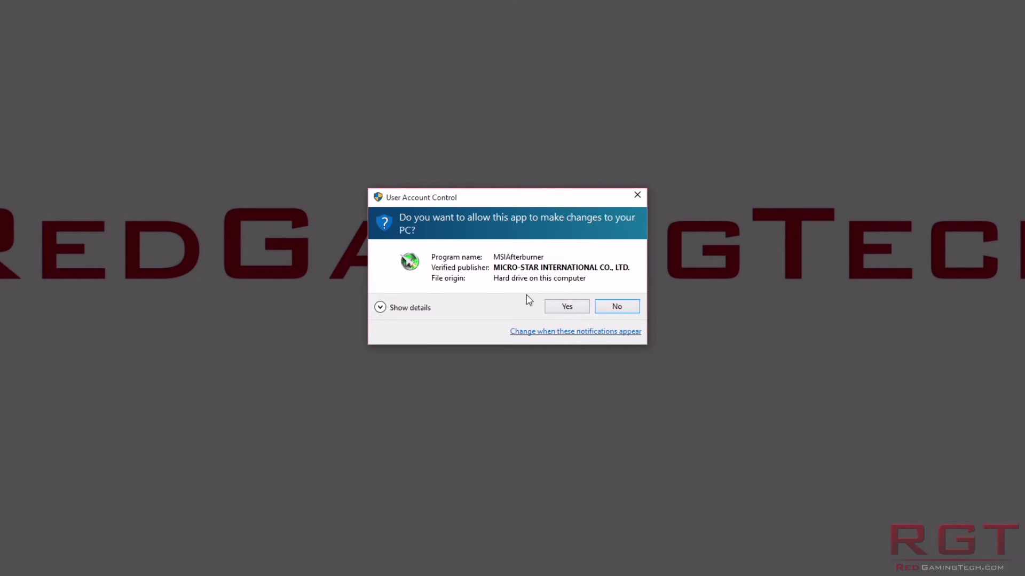
click(567, 307)
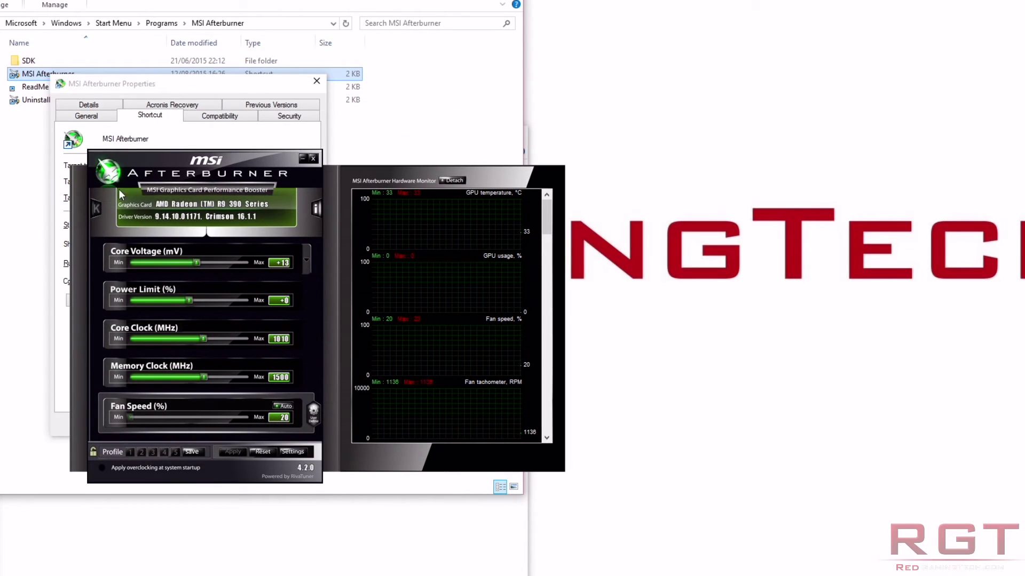
click(313, 160)
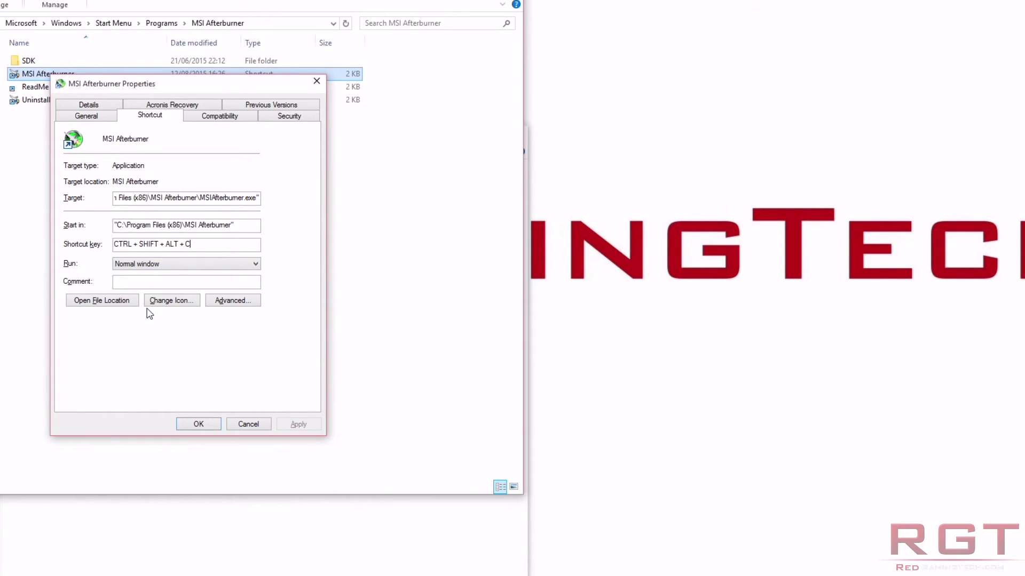
Clear the shortcut key back to None, apply it, and return to the Adobe Master Collection folder
key(BackSpace)
click(307, 425)
click(219, 556)
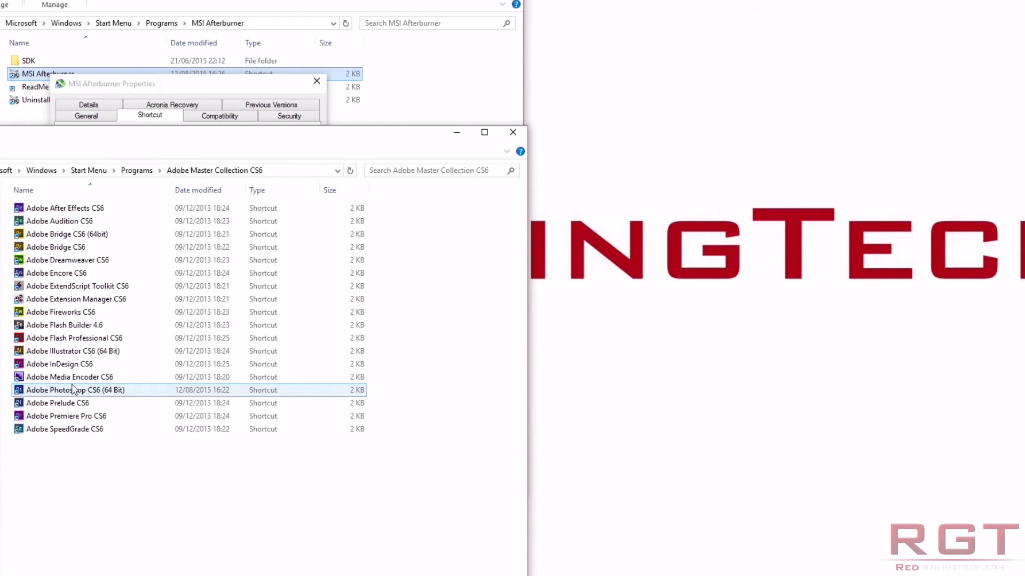
click(70, 393)
right_click(71, 394)
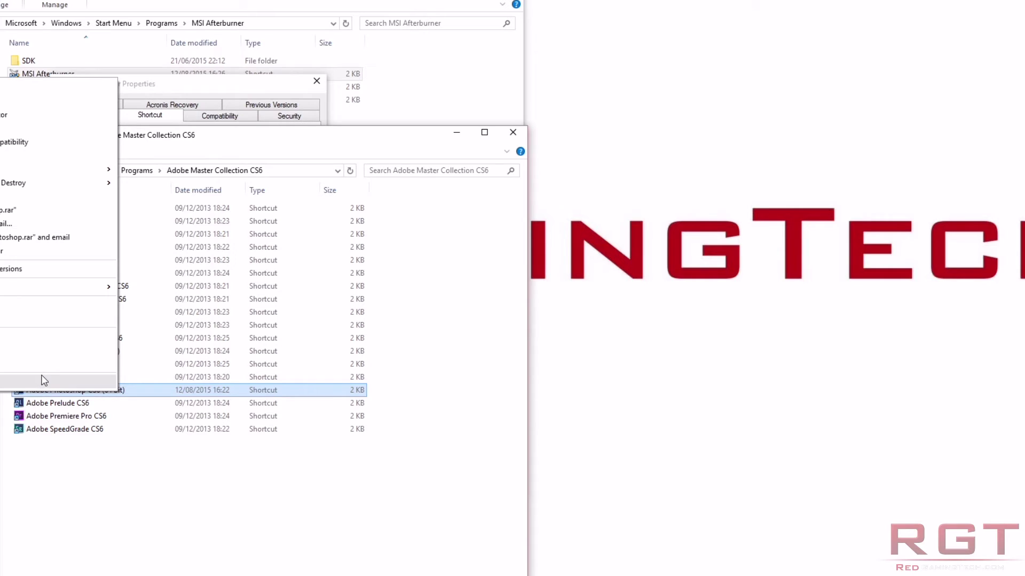
click(16, 382)
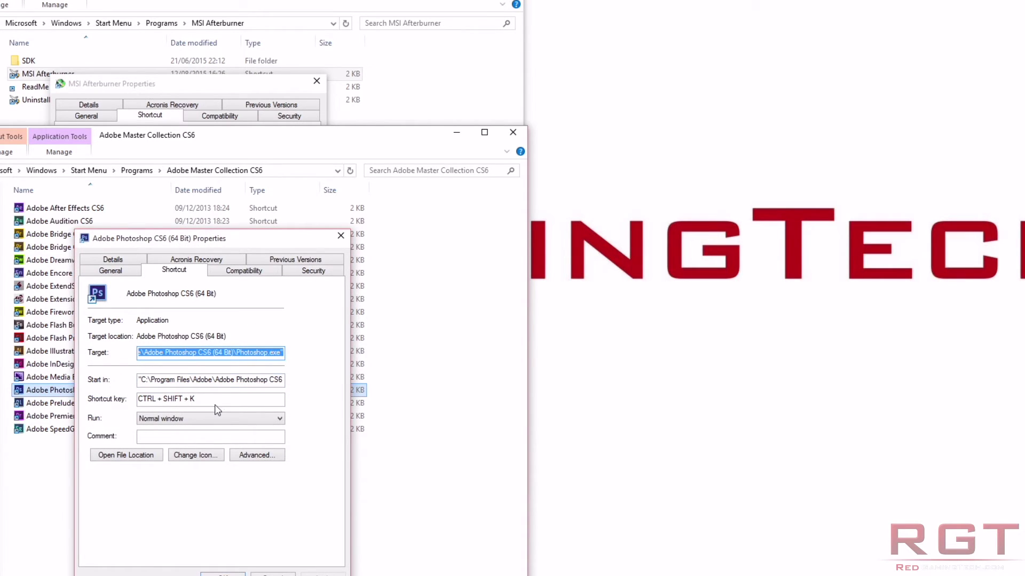
click(222, 574)
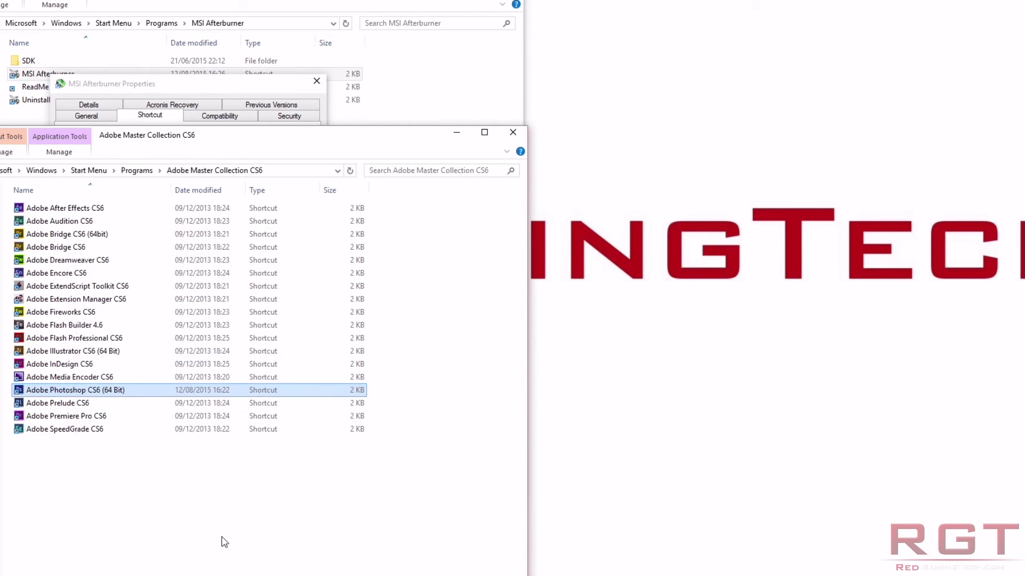
key(ctrl+shift+Return)
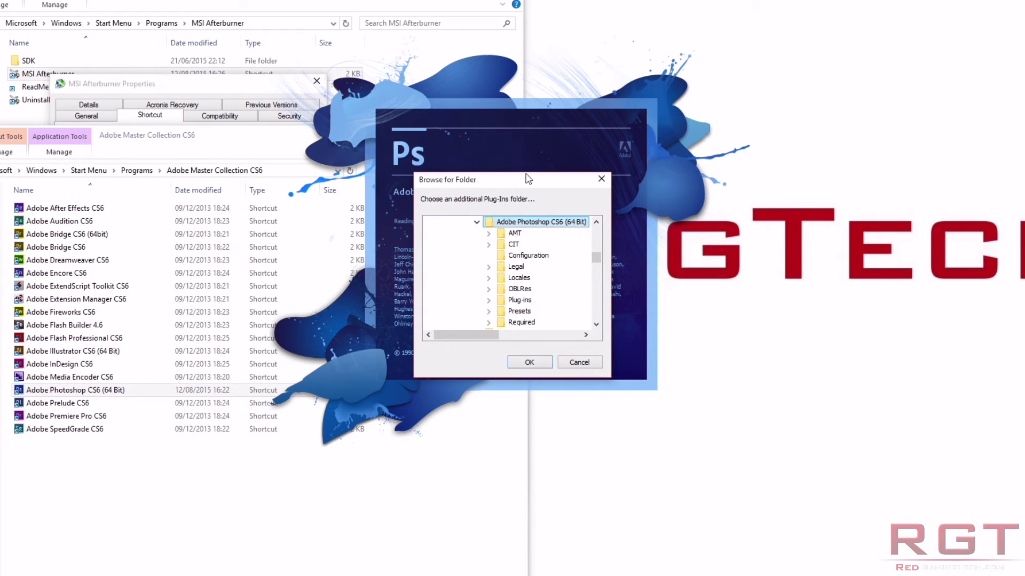
click(593, 362)
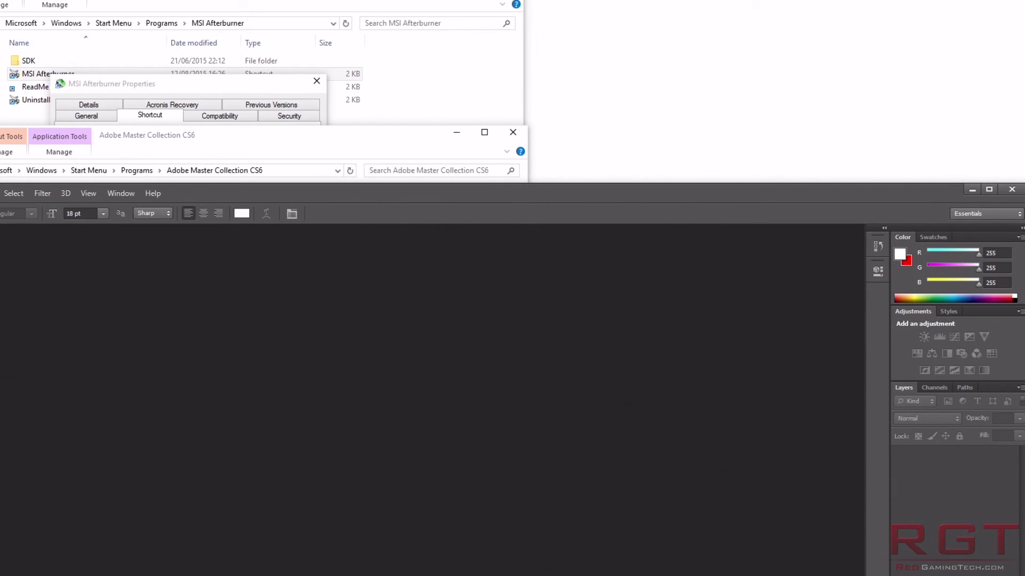
click(1014, 191)
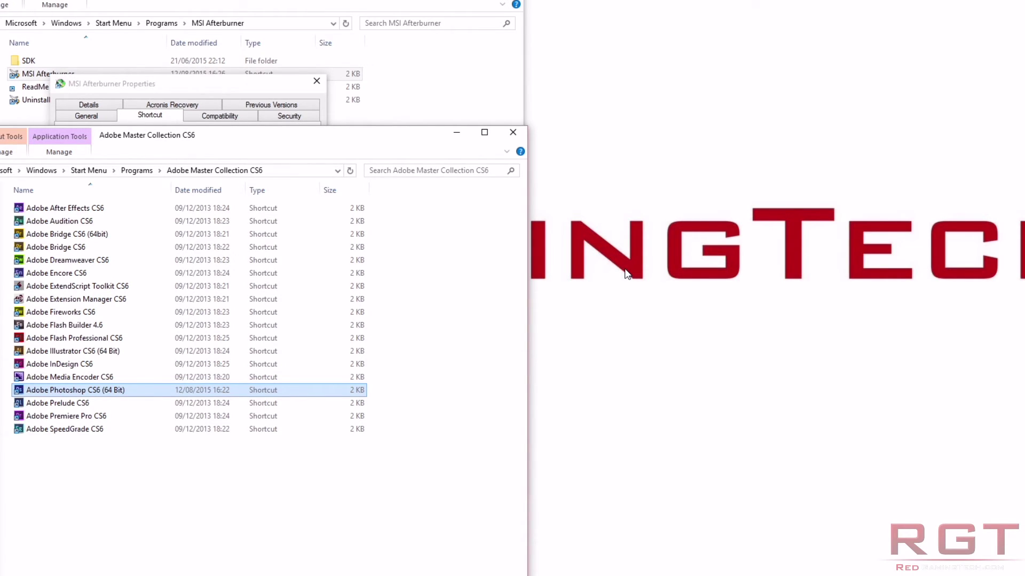
Close the Afterburner Properties dialog, then show and dismiss the Win+P projection panel
click(274, 87)
click(316, 80)
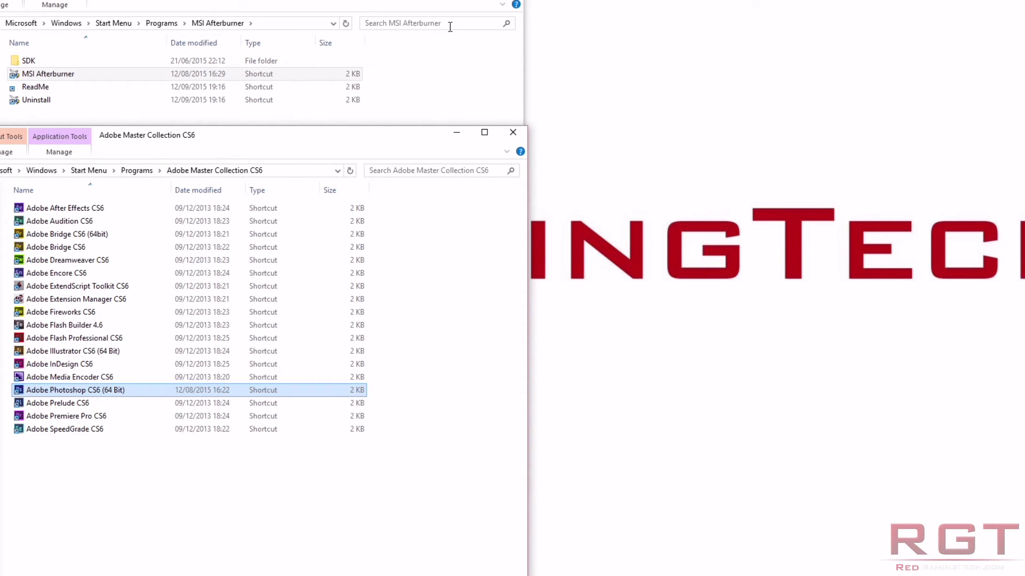
key(super+p)
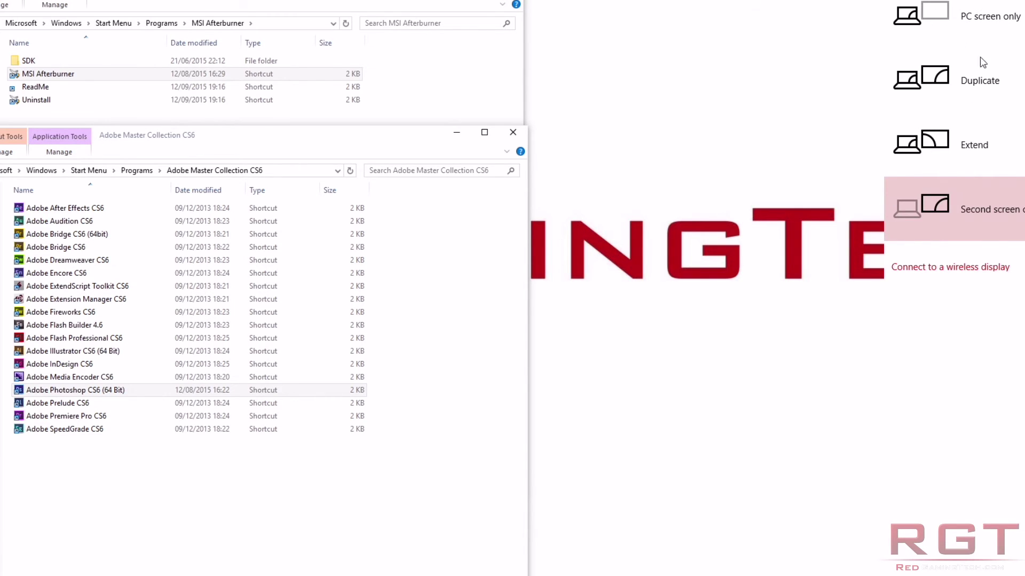
click(819, 101)
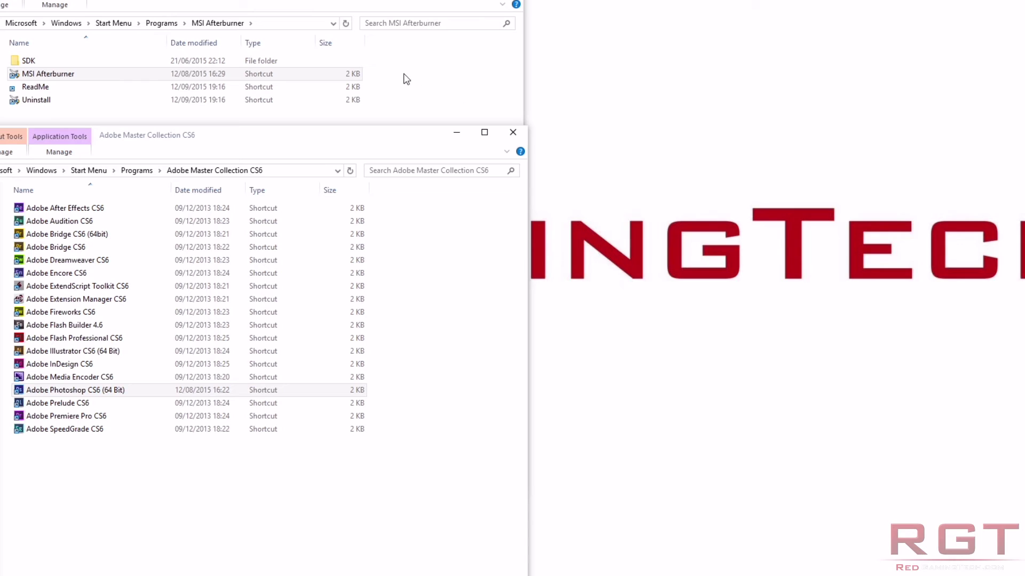
Snap the Adobe Master Collection window between screen halves with Win+arrows, ending in the lower-left quarter
click(367, 160)
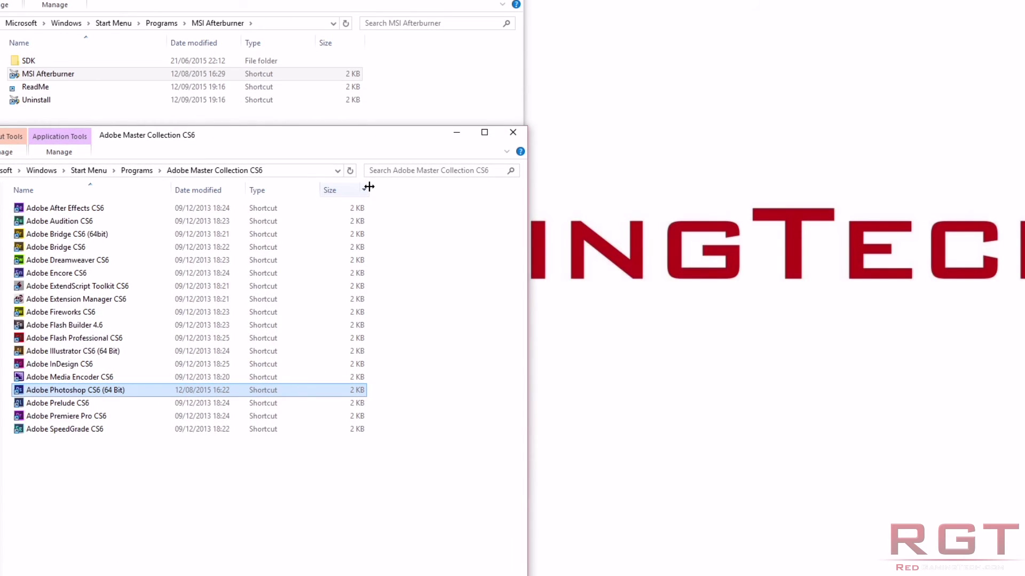
key(super+Right)
key(super+Left)
key(super+Left)
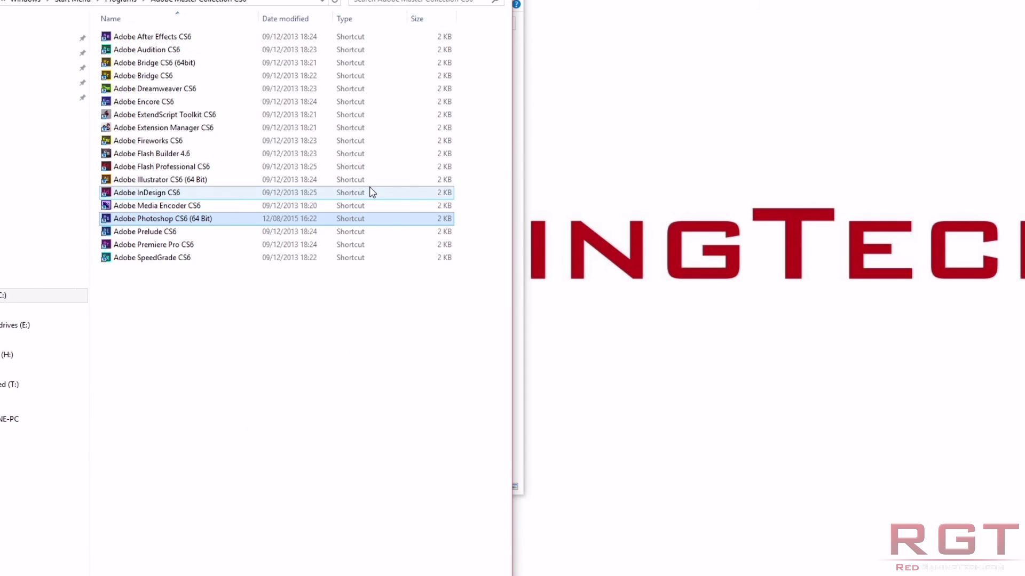
key(super+Right)
key(super+Left)
key(super+Down)
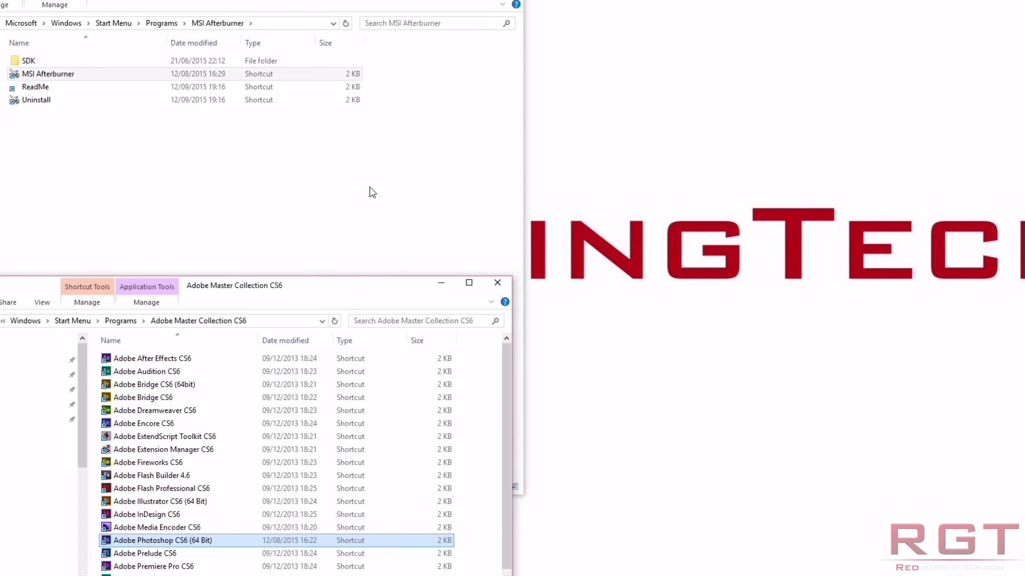